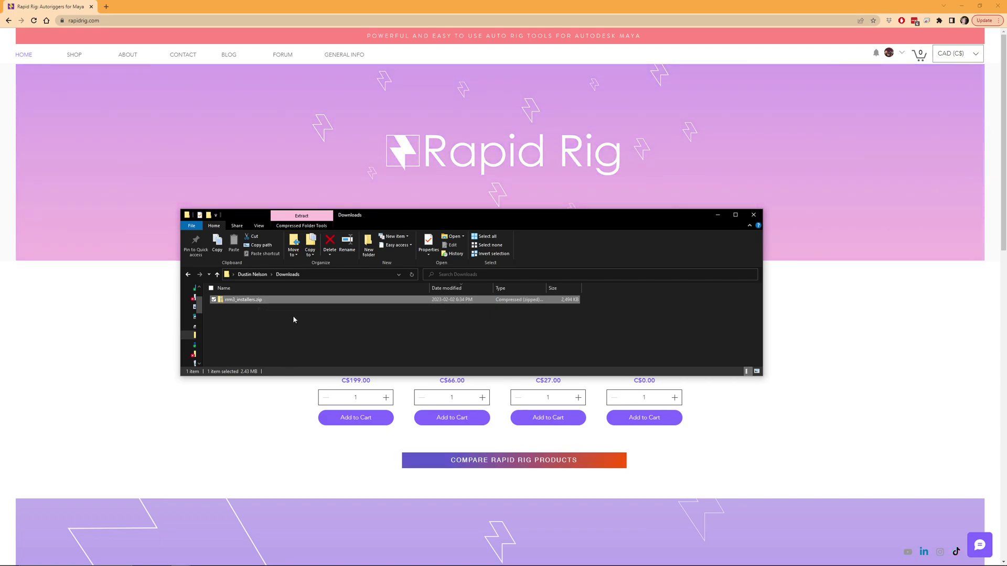
# Extract rrm3_installers.zip to its suggested folder and return to the Downloads folder.
pyautogui.rightClick(252, 303)
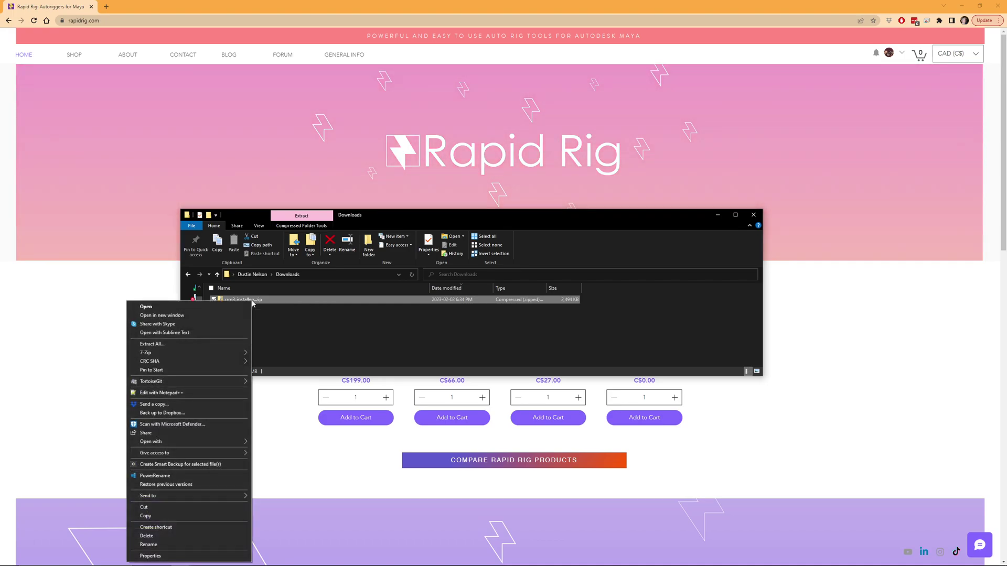
pyautogui.click(215, 346)
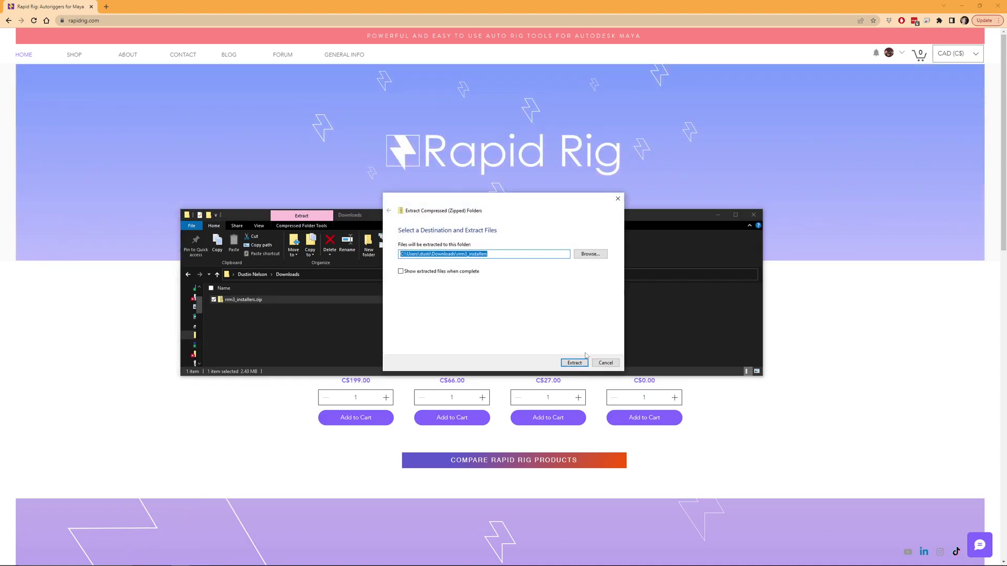
pyautogui.click(573, 365)
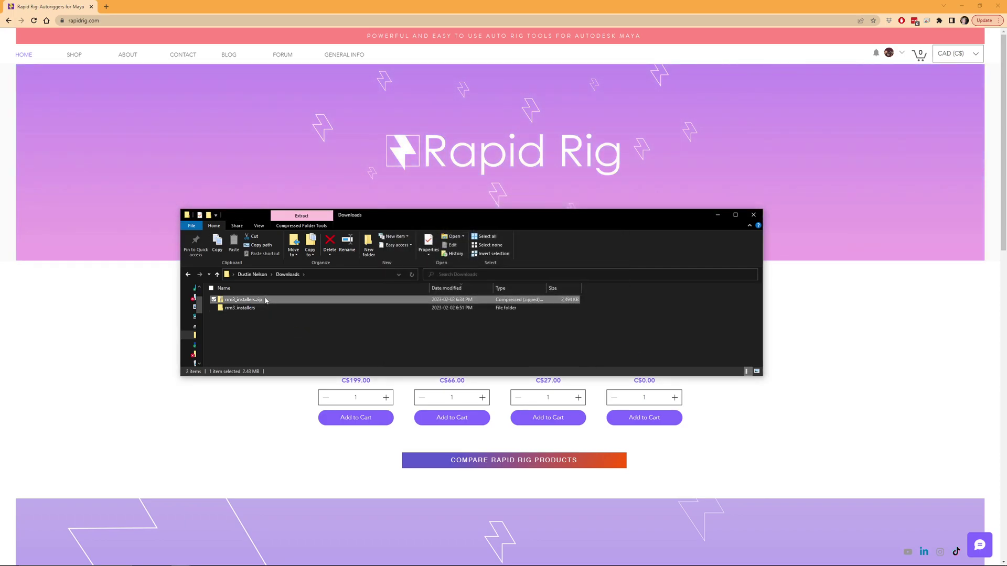
pyautogui.doubleClick(265, 301)
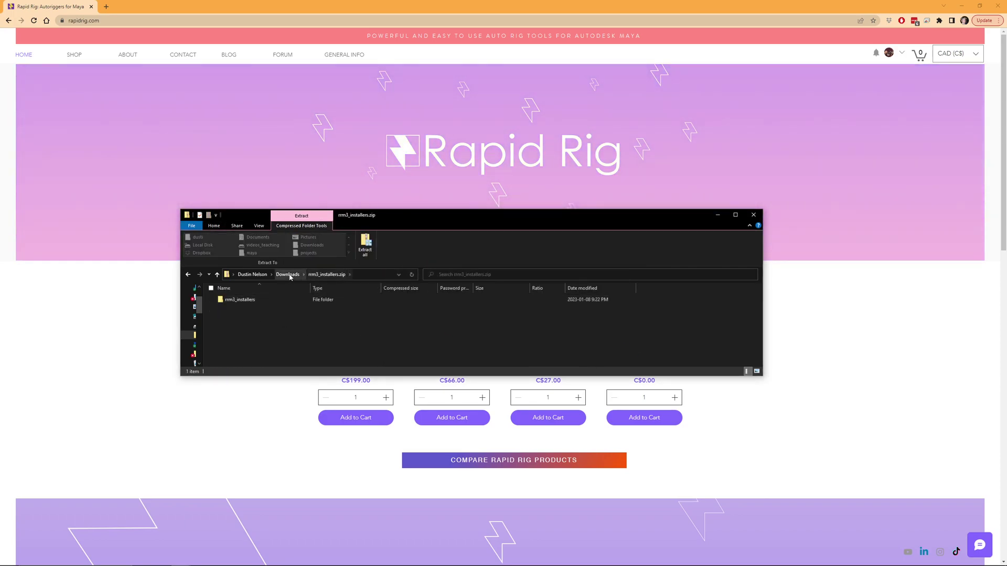
pyautogui.hotkey('alt', 'Left')
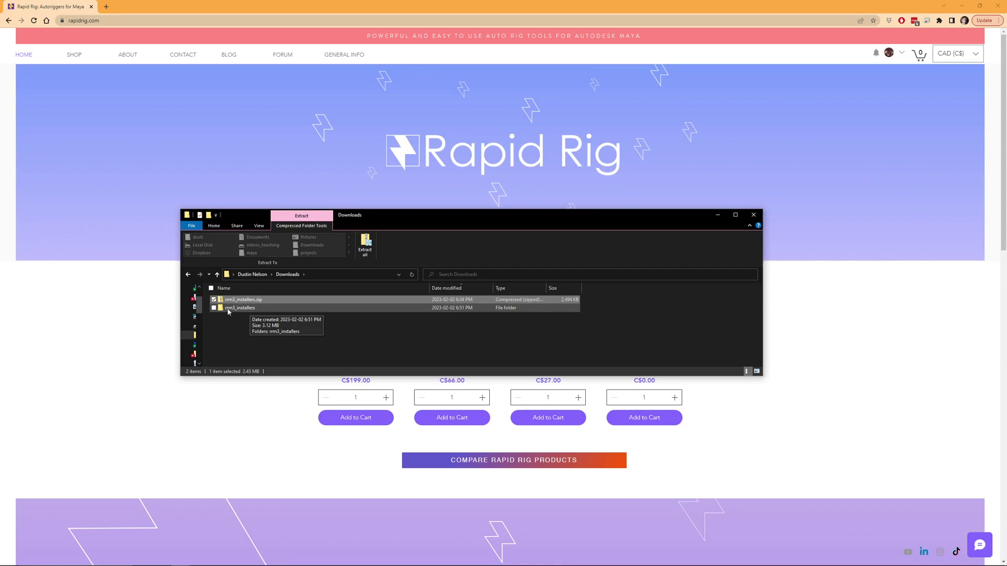
# Go into rrm3_installers\rrm3_installers\windows and open windows_installation.txt in Notepad.
pyautogui.doubleClick(235, 309)
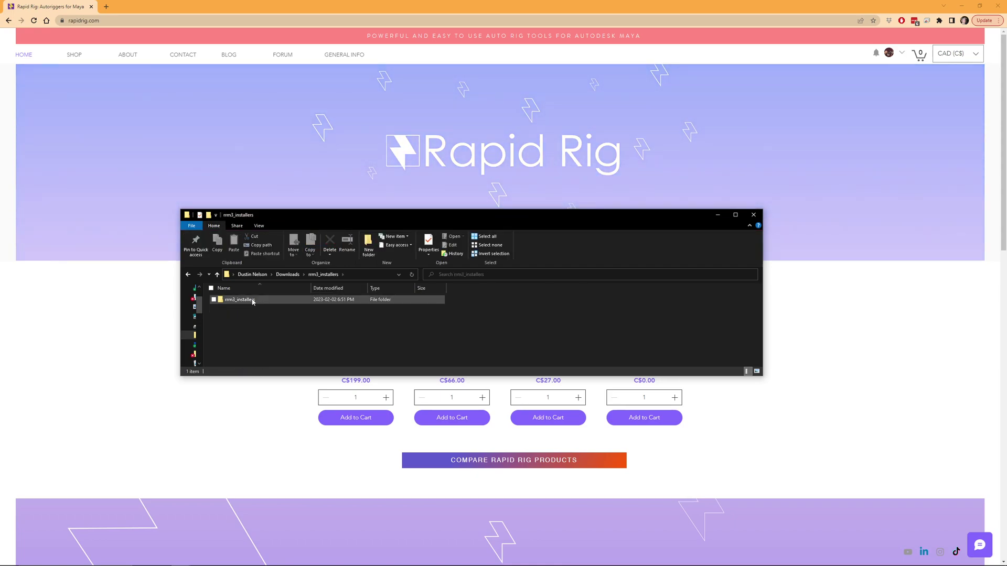
pyautogui.doubleClick(249, 302)
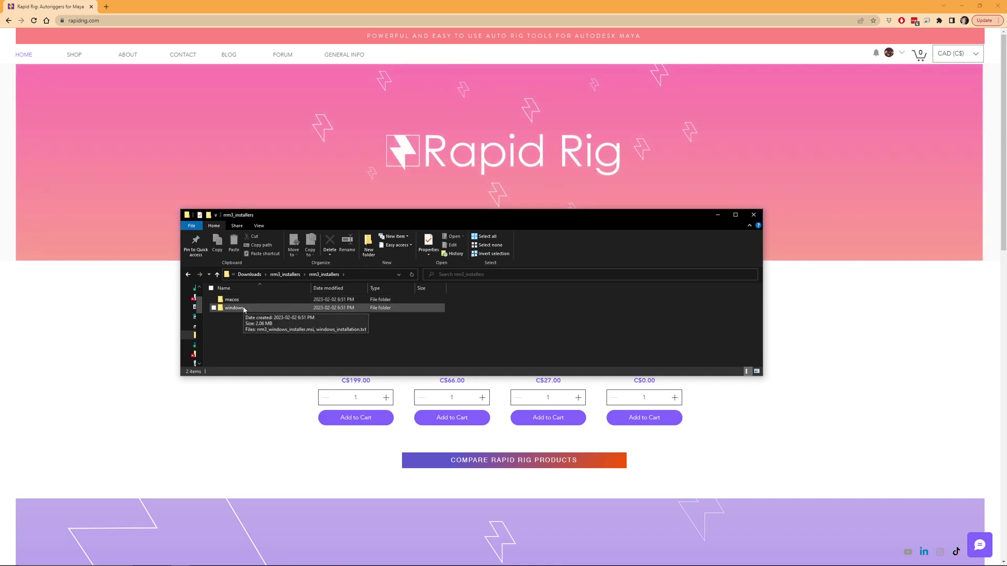
pyautogui.doubleClick(242, 309)
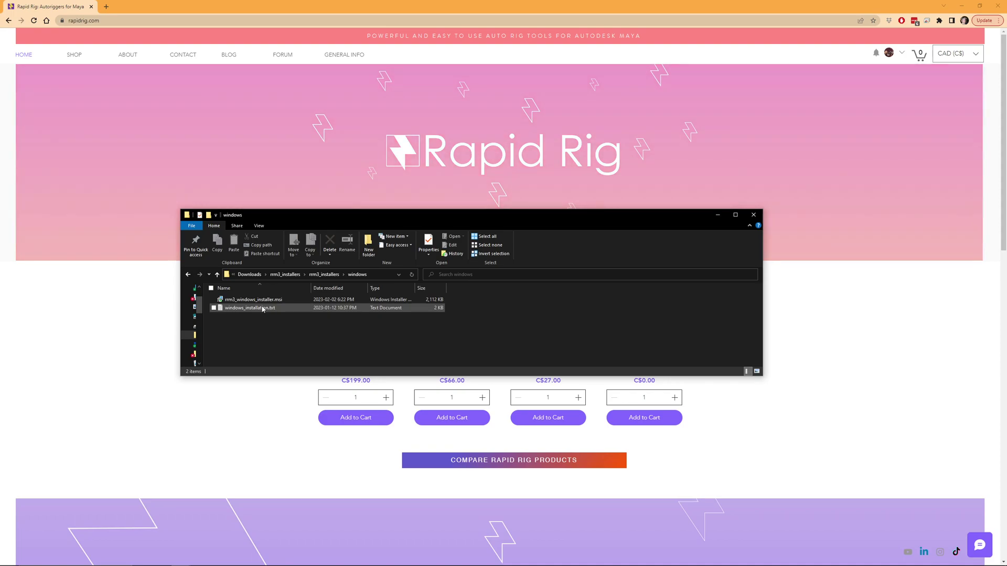
pyautogui.doubleClick(265, 309)
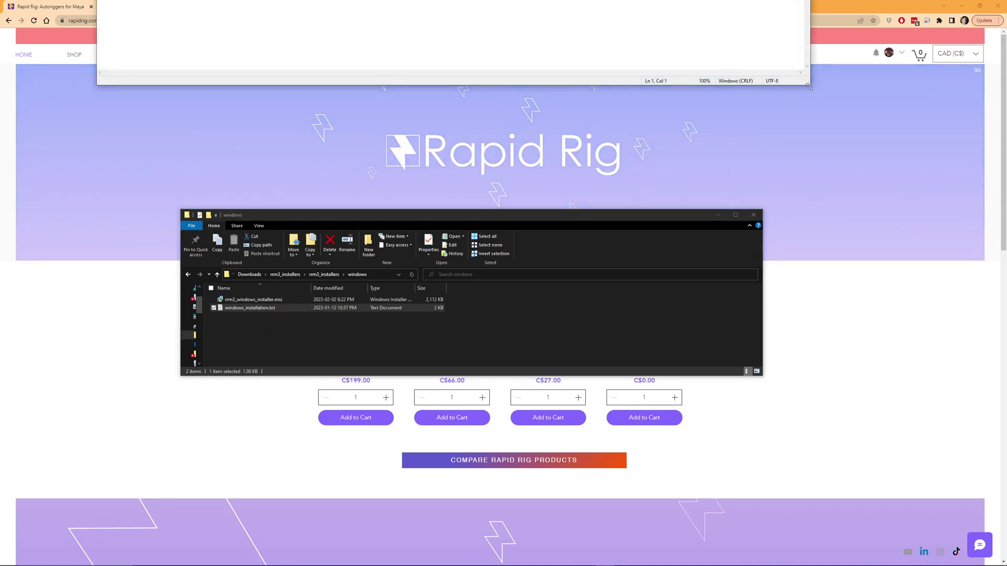
# Arrange the Notepad instructions and File Explorer windows side by side.
pyautogui.hotkey('alt', 'F4')
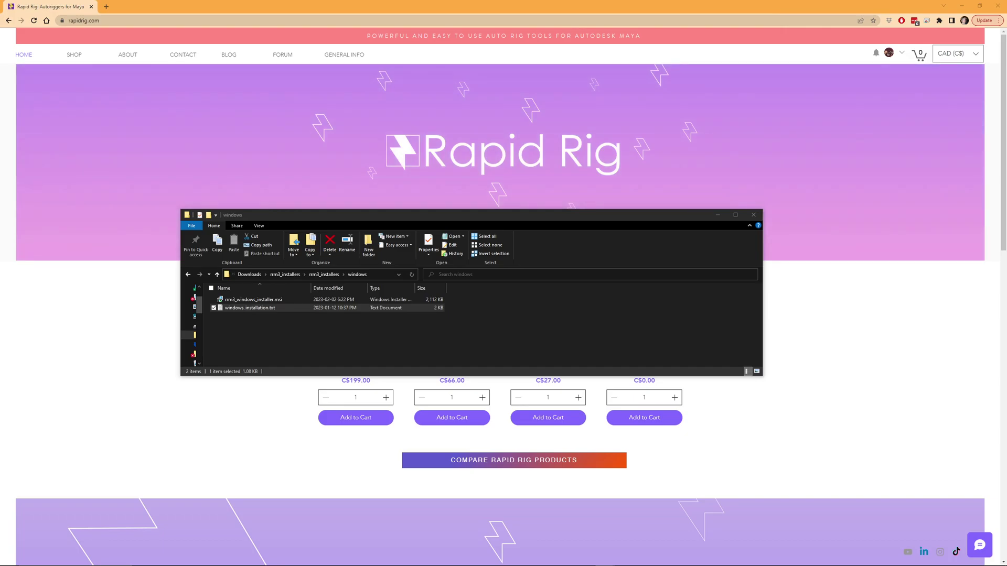
pyautogui.press('Return')
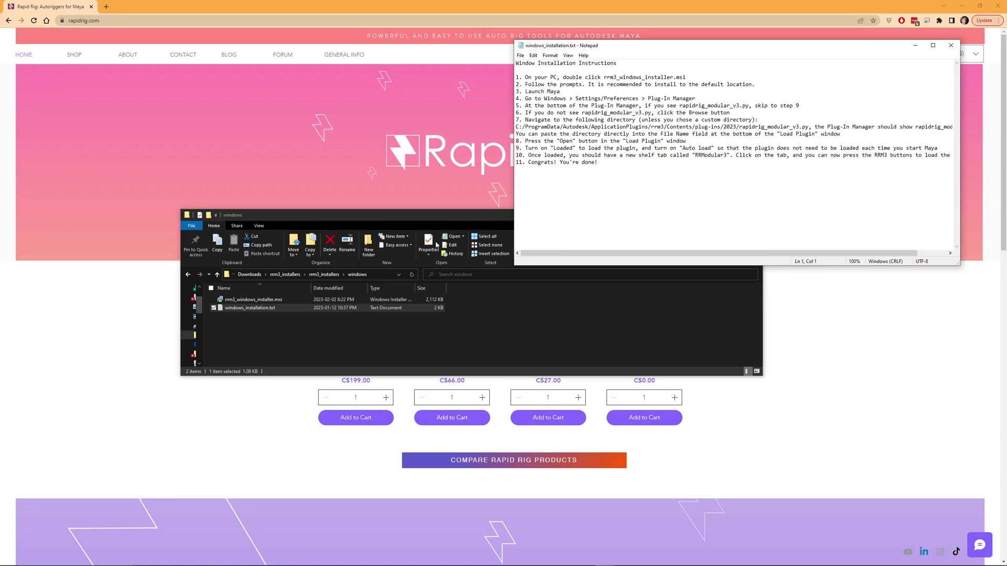
pyautogui.moveTo(450, 220); pyautogui.dragTo(425, 217)
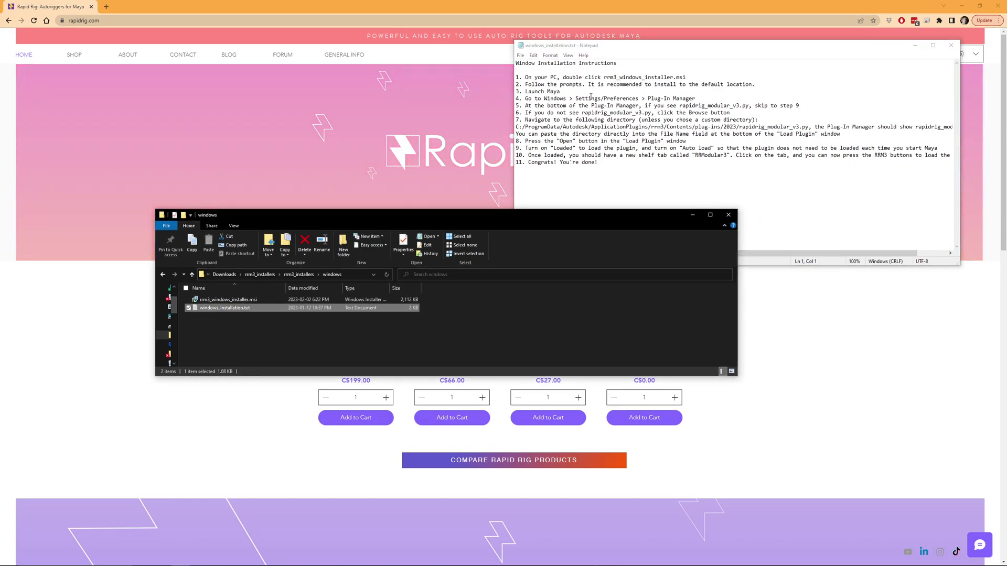
# Launch rrm3_windows_installer.msi and accept the Rapid Rig Modular V3 license agreement.
pyautogui.doubleClick(228, 300)
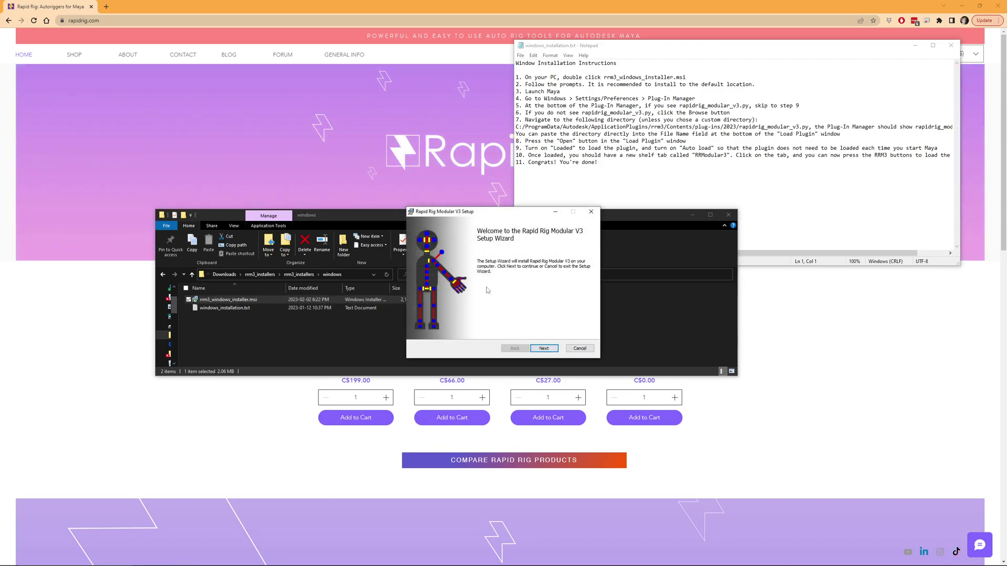
pyautogui.click(549, 350)
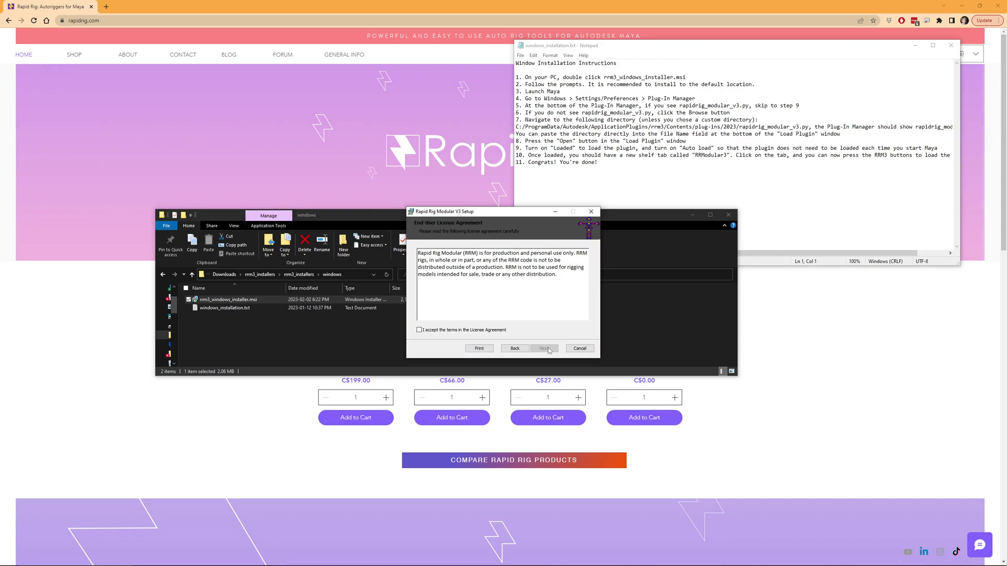
pyautogui.moveTo(557, 275); pyautogui.dragTo(418, 259)
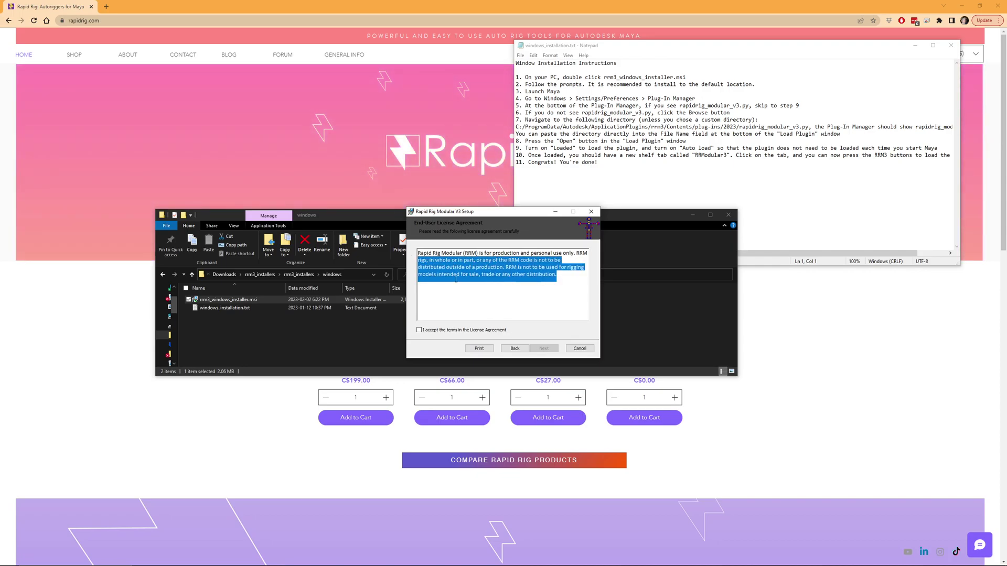
pyautogui.click(456, 279)
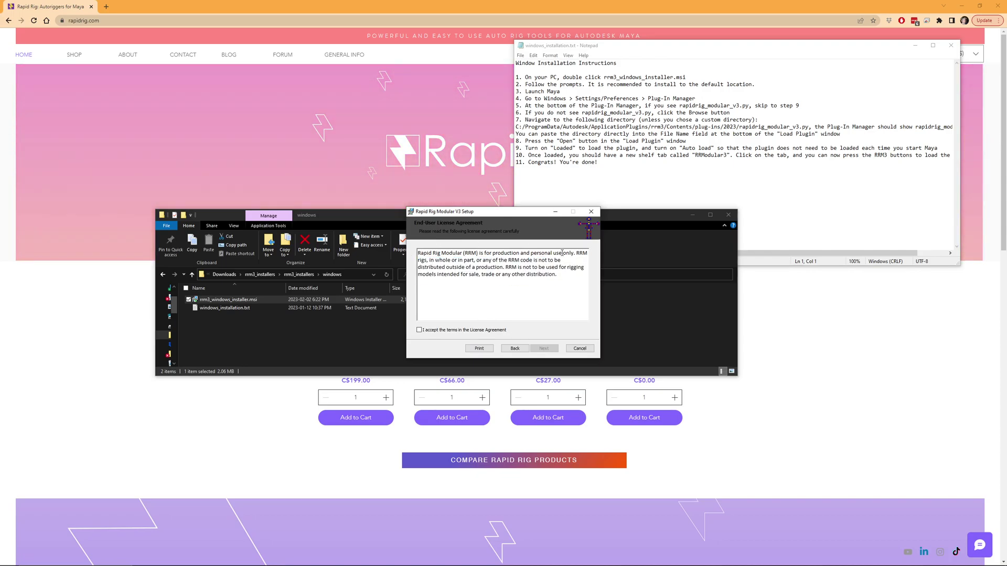
pyautogui.click(451, 331)
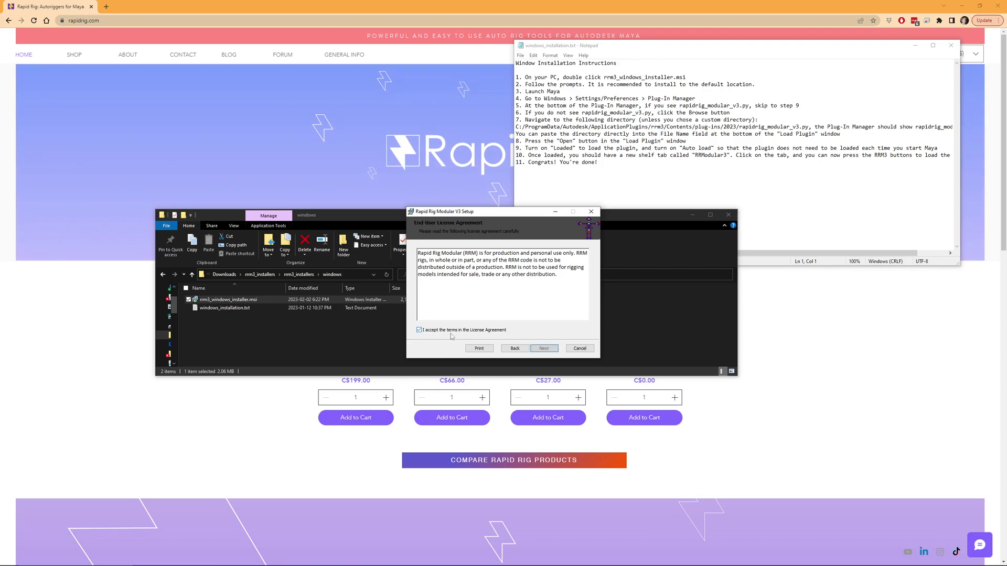
# Install to the default ApplicationPlugins folder and finish the setup wizard.
pyautogui.click(545, 349)
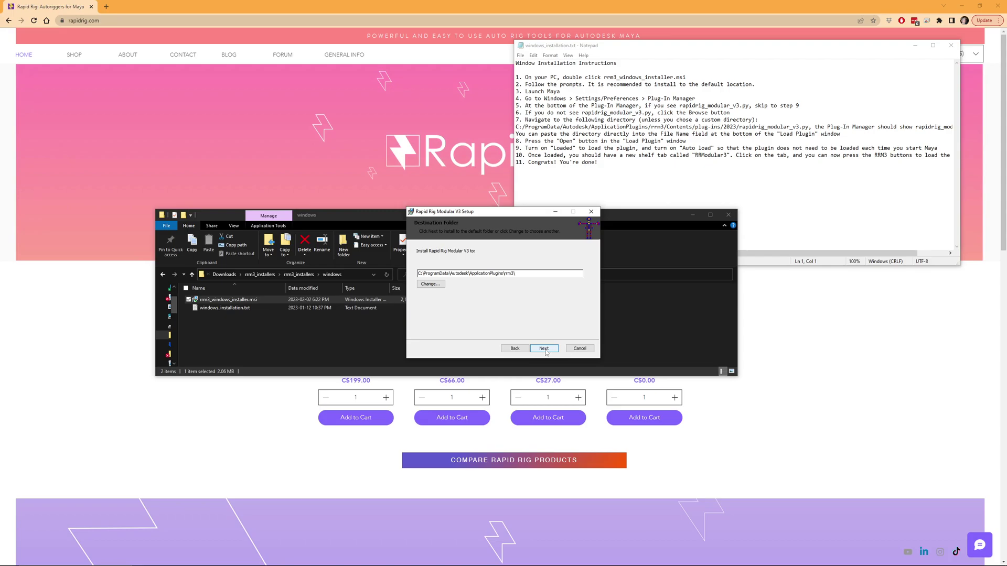
pyautogui.click(545, 349)
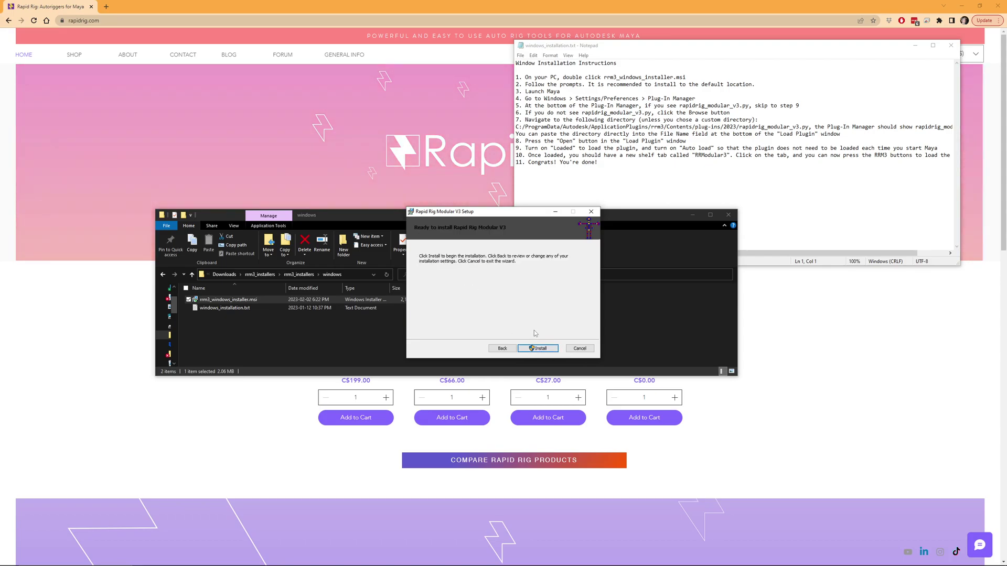
pyautogui.click(539, 348)
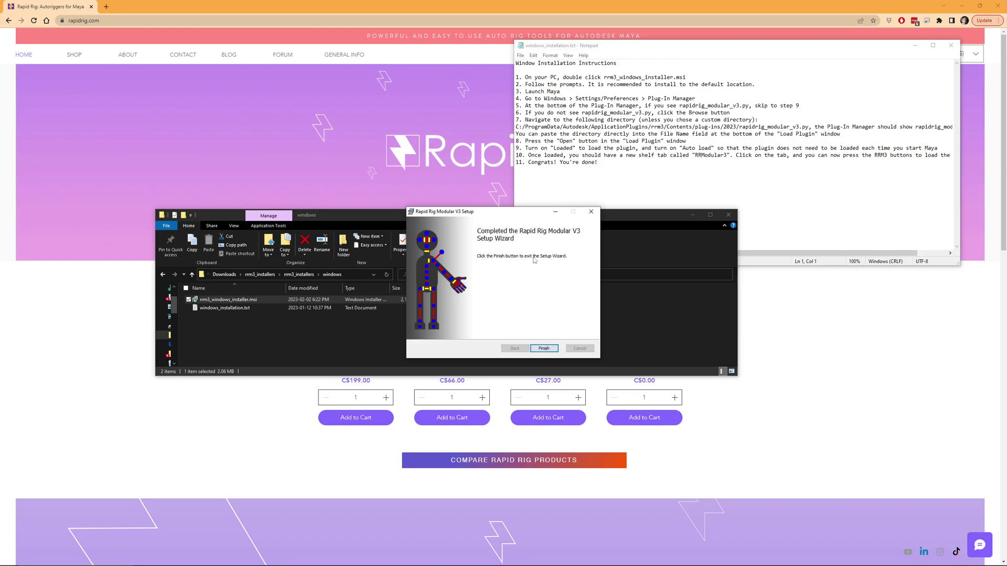
pyautogui.click(544, 348)
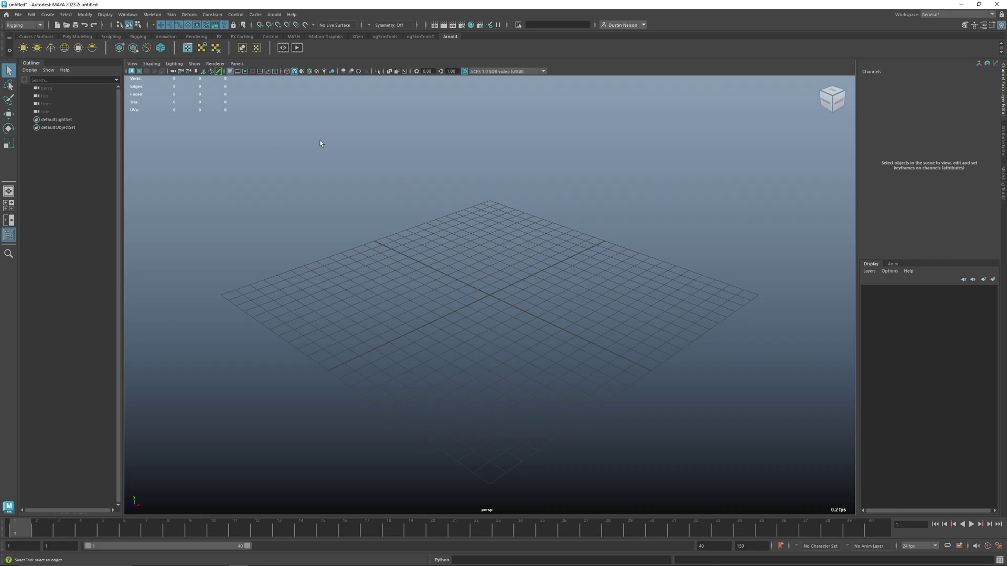
# Open the Plug-in Manager from Windows > Settings/Preferences.
pyautogui.click(133, 14)
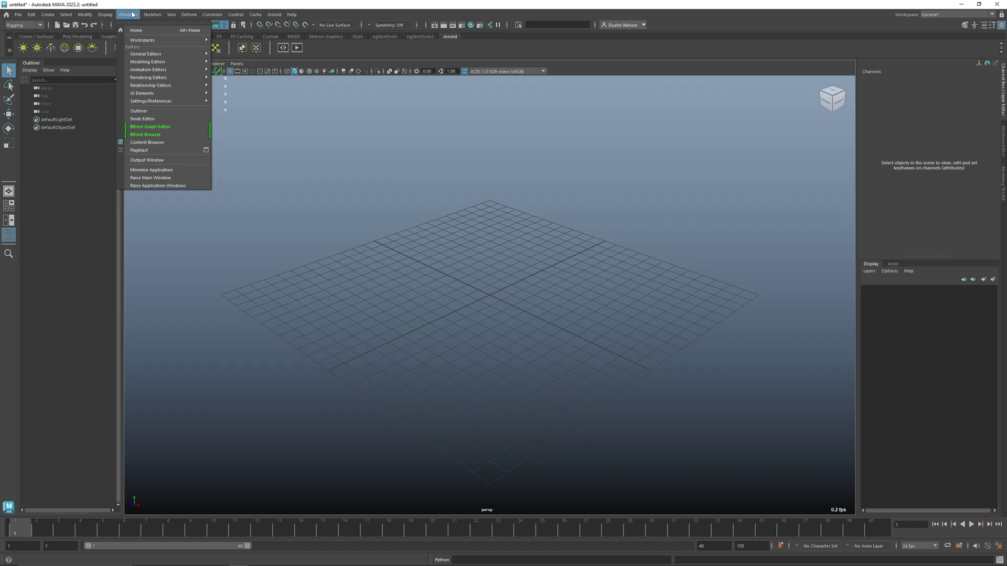
pyautogui.moveTo(157, 101)
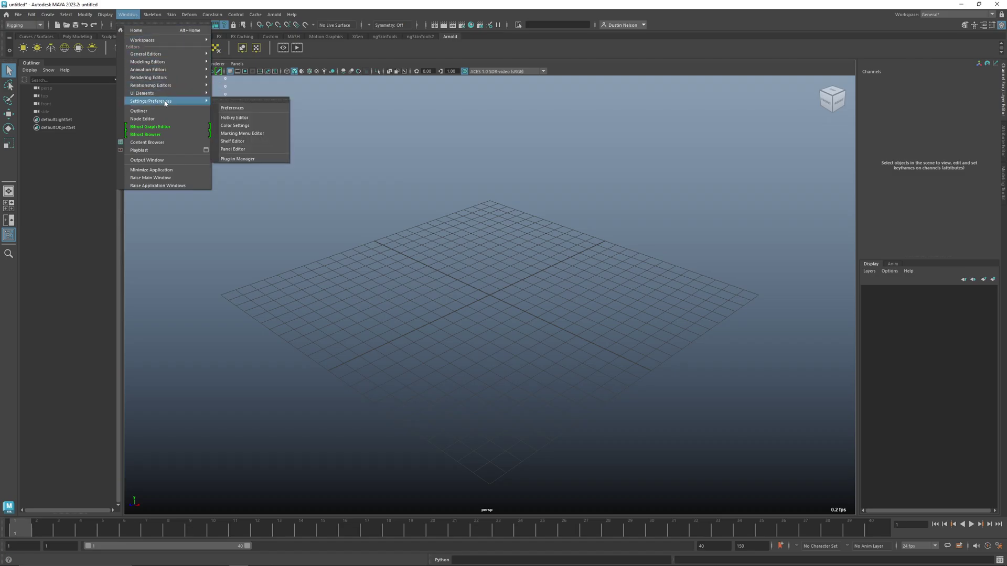
pyautogui.click(277, 158)
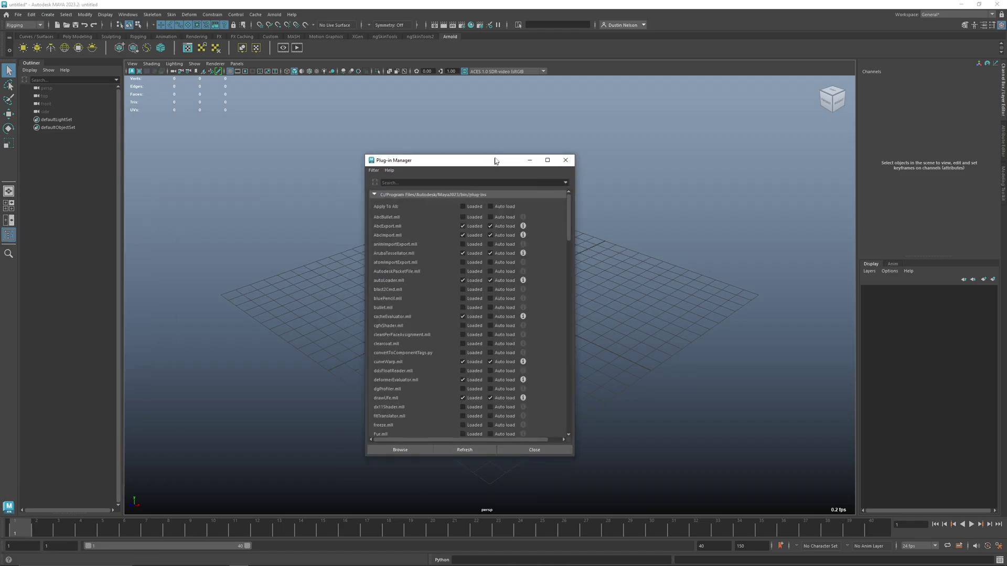
# Scroll the Plug-in Manager list to the bottom to reveal rapidrig_modular_v3.py.
pyautogui.moveTo(557, 185); pyautogui.dragTo(560, 380)
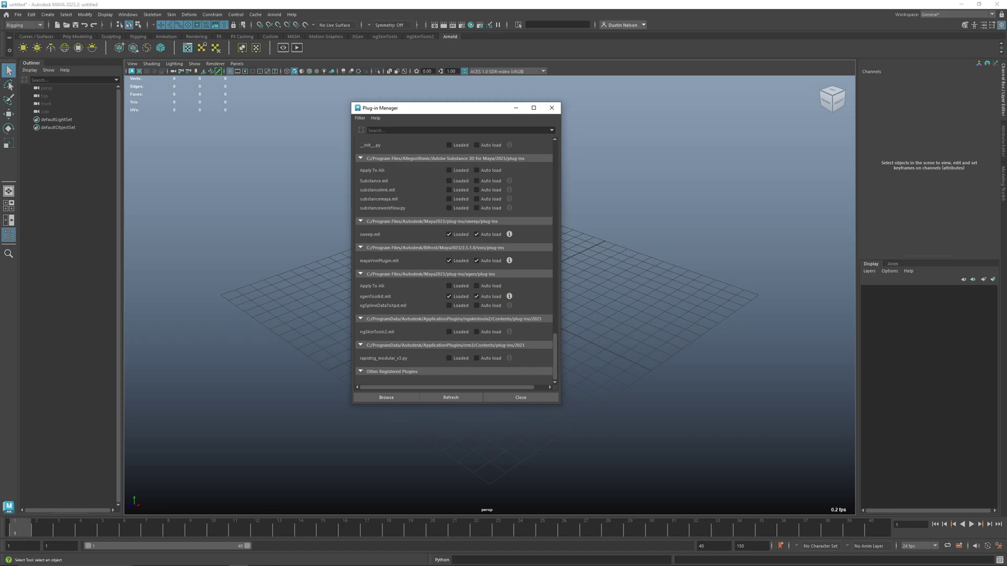
pyautogui.hotkey('alt', 'Tab')
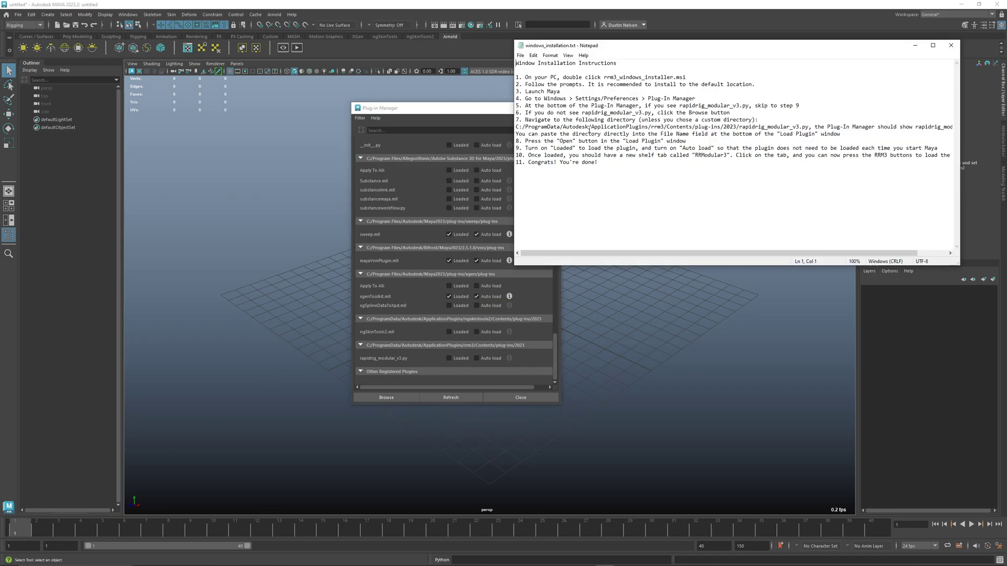
pyautogui.moveTo(809, 127); pyautogui.dragTo(516, 128)
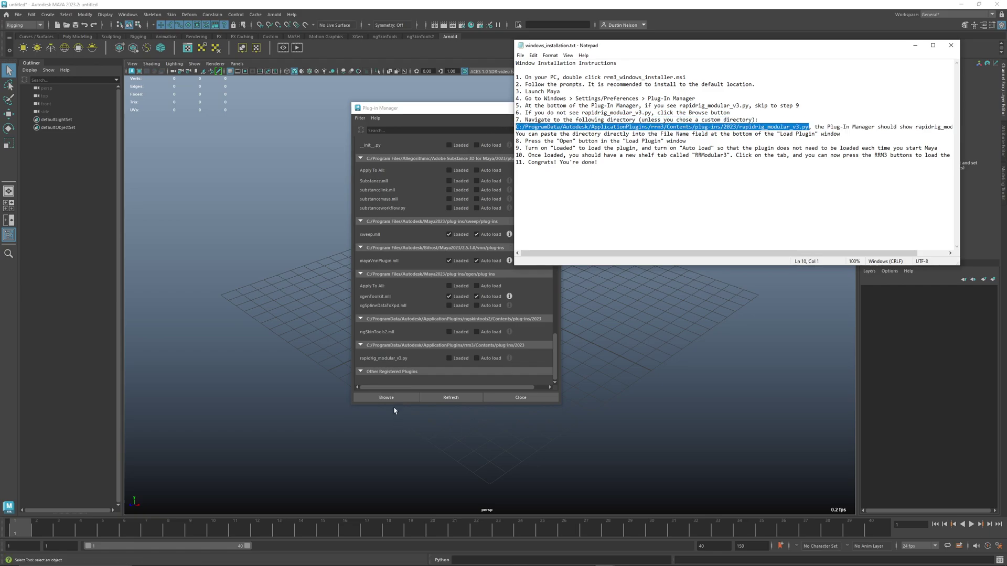
pyautogui.click(810, 126)
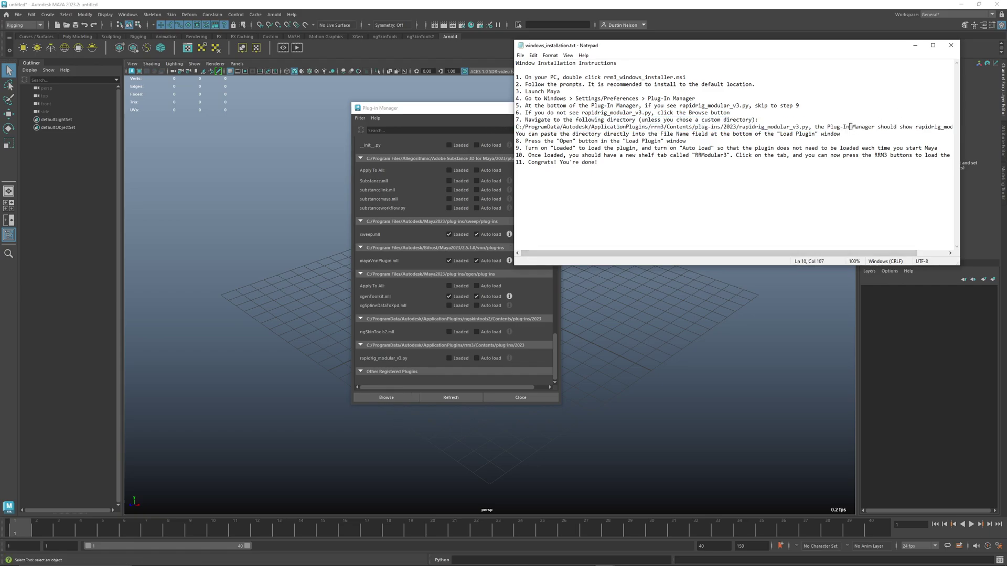
pyautogui.moveTo(810, 127); pyautogui.dragTo(515, 127)
pyautogui.hotkey('ctrl', 'c')
pyautogui.click(386, 398)
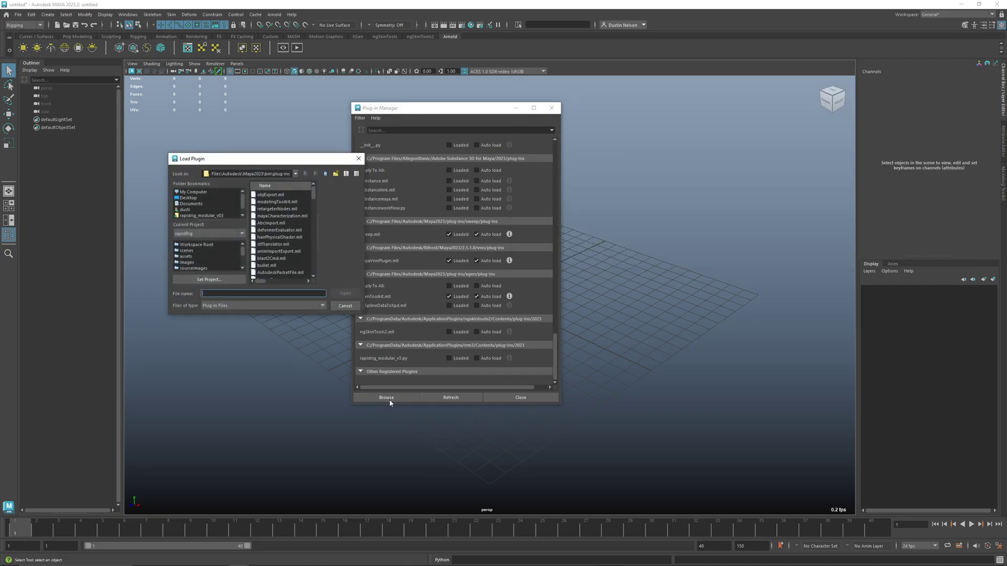
pyautogui.click(280, 293)
pyautogui.hotkey('ctrl', 'v')
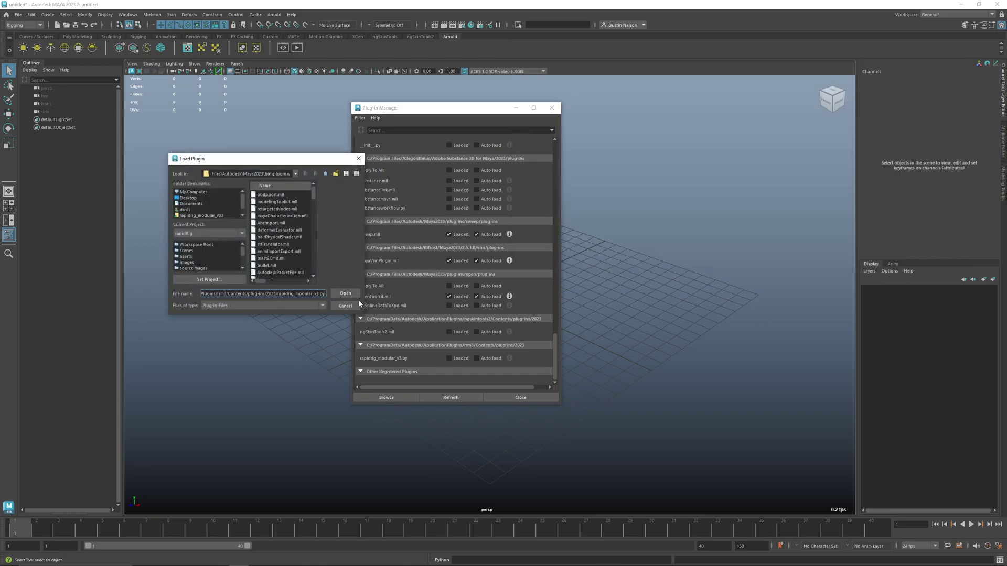
# Tick Loaded and Auto load for rapidrig_modular_v3.py, then close the Plug-in Manager.
pyautogui.click(348, 307)
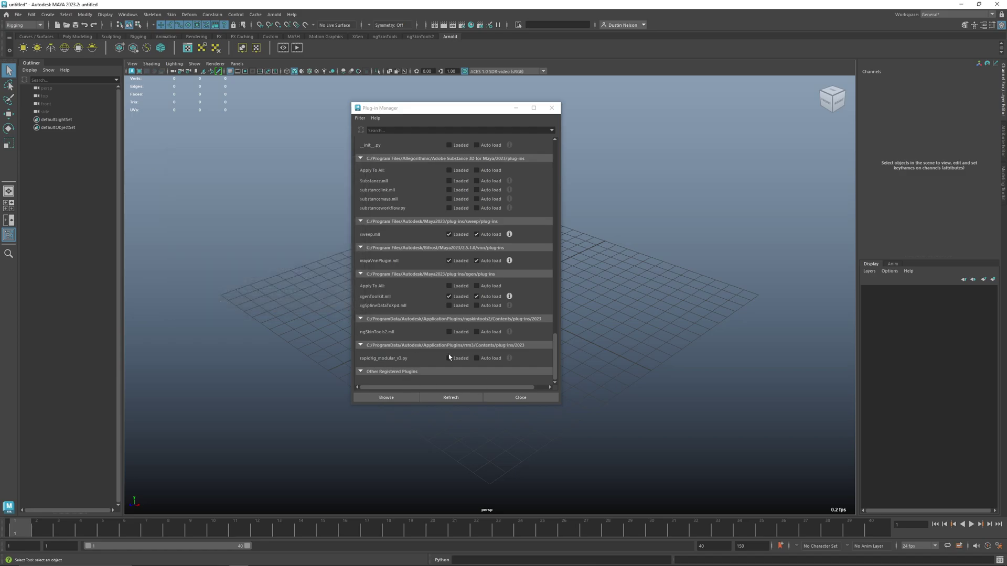
pyautogui.moveTo(481, 108); pyautogui.dragTo(674, 117)
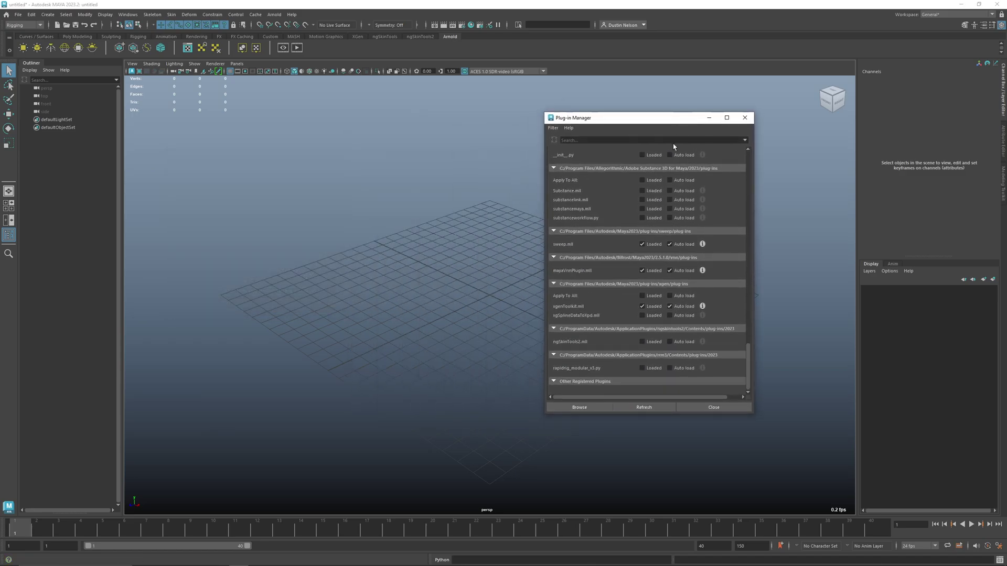
pyautogui.click(642, 369)
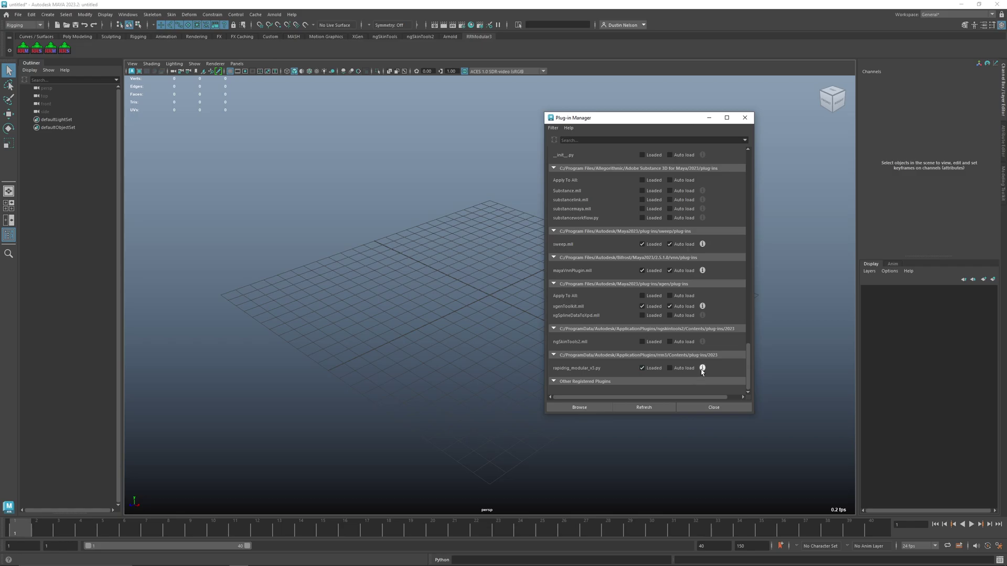
pyautogui.click(703, 369)
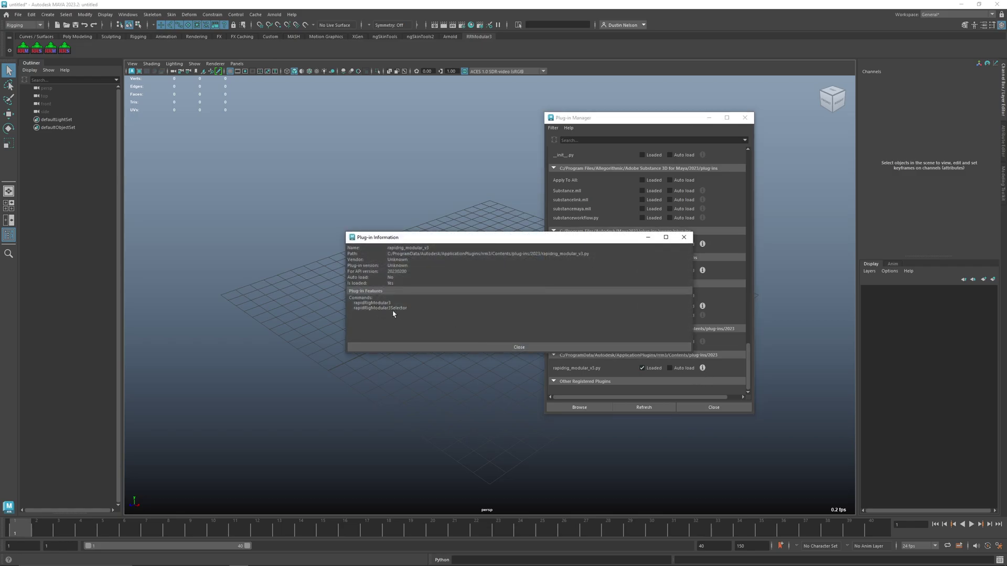
pyautogui.click(683, 237)
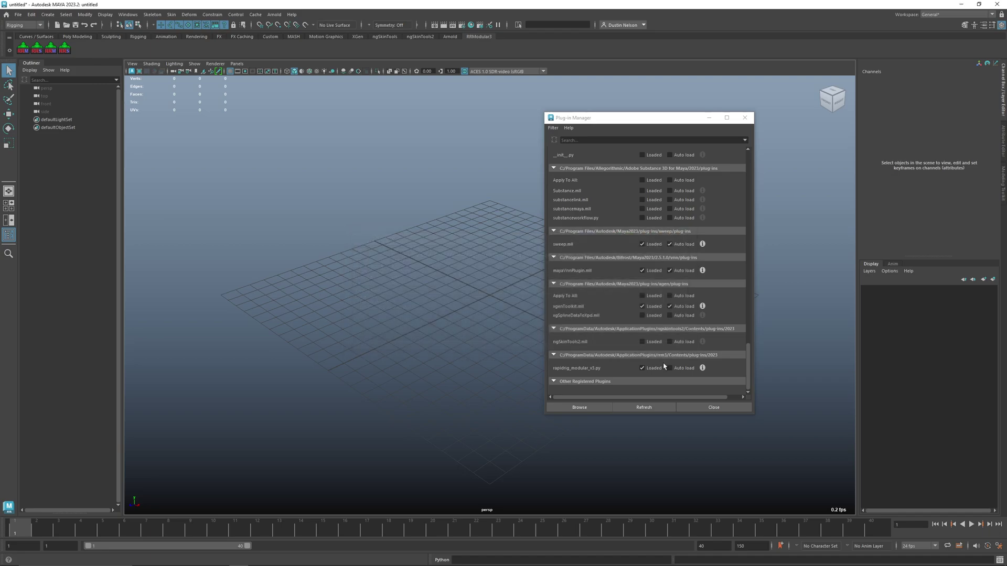
pyautogui.click(670, 369)
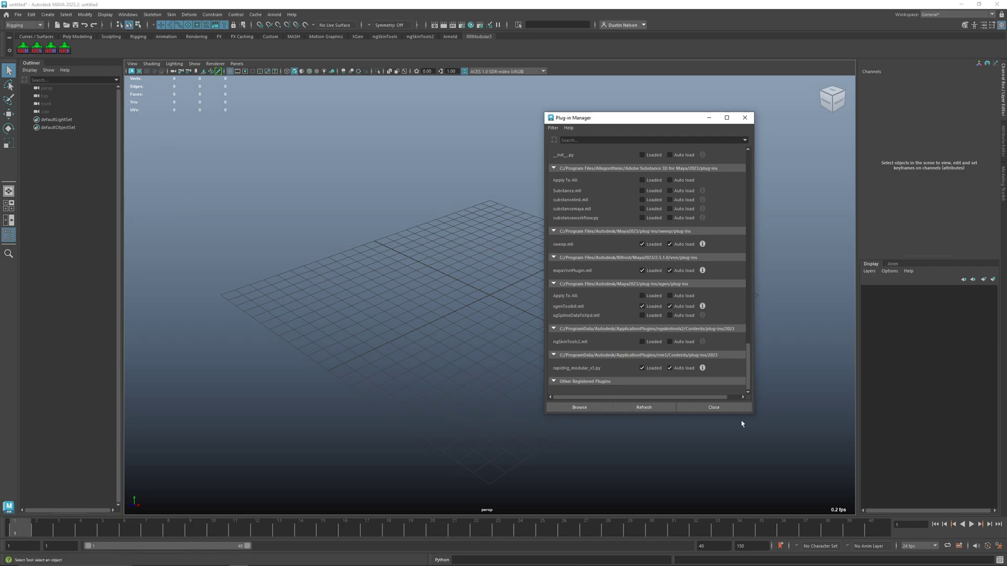
pyautogui.click(713, 407)
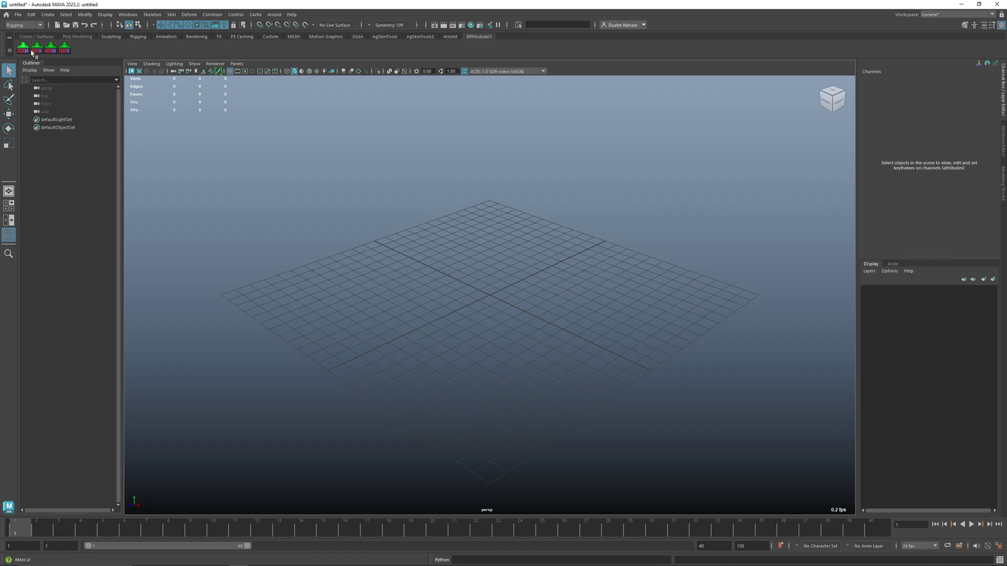
# Launch Rapid Rig from the RRModular3 shelf, then move and enlarge its window.
pyautogui.click(23, 51)
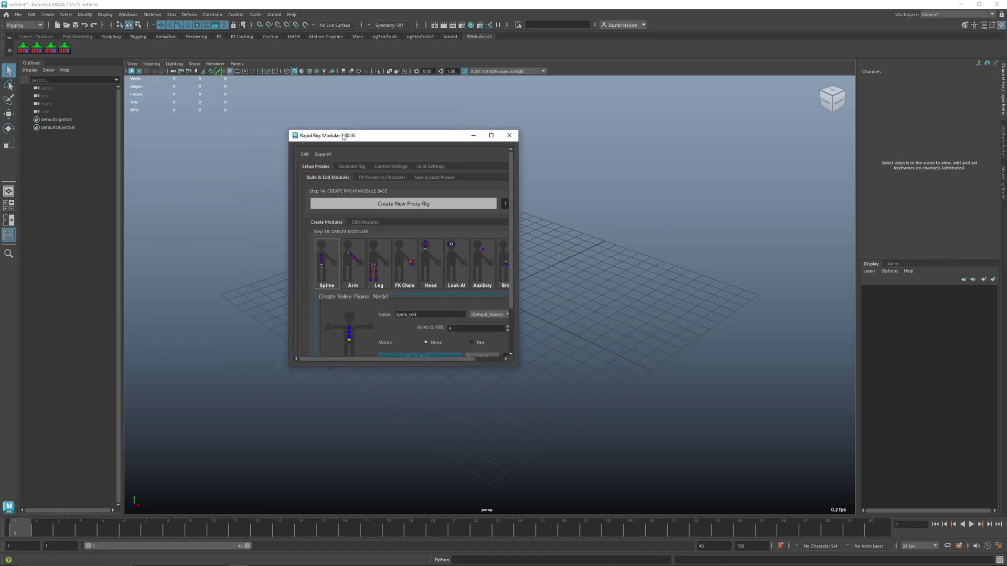
pyautogui.moveTo(352, 140); pyautogui.dragTo(303, 121)
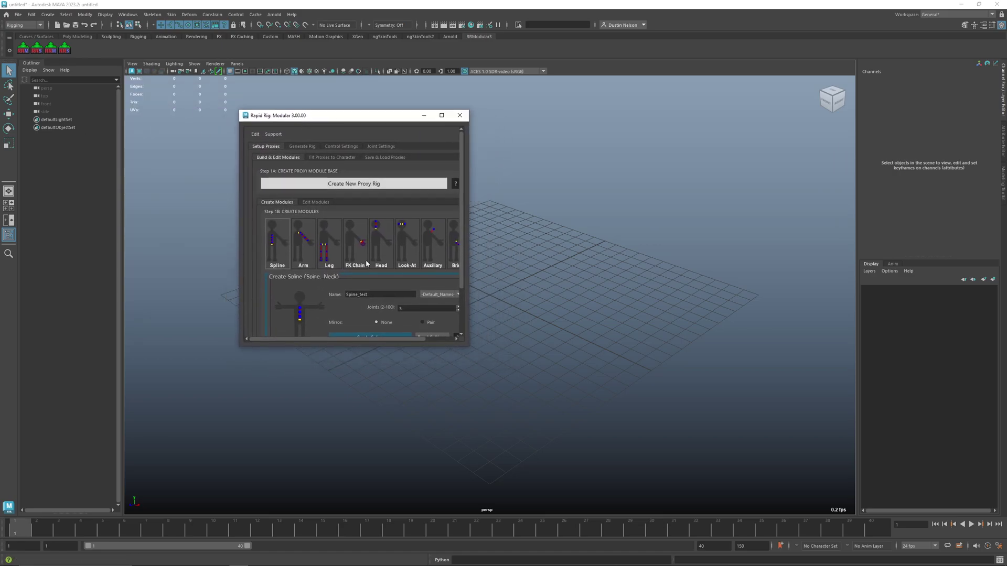
pyautogui.moveTo(469, 350); pyautogui.dragTo(522, 423)
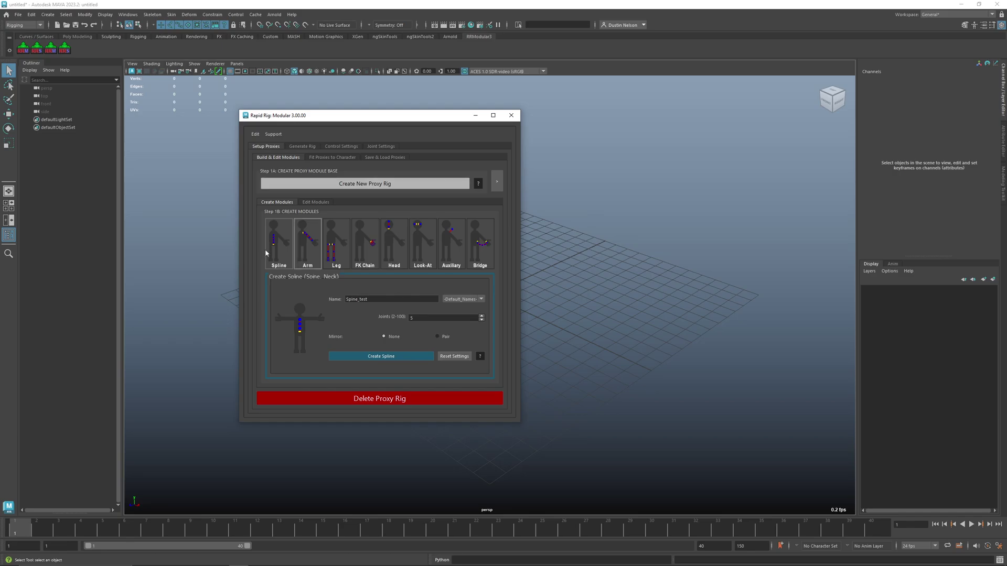
pyautogui.click(42, 52)
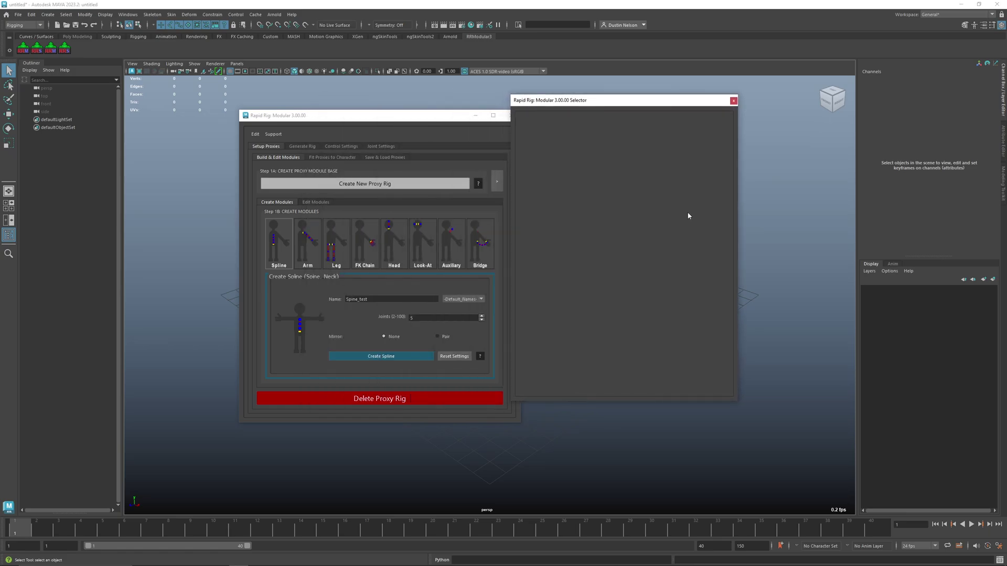
pyautogui.click(735, 101)
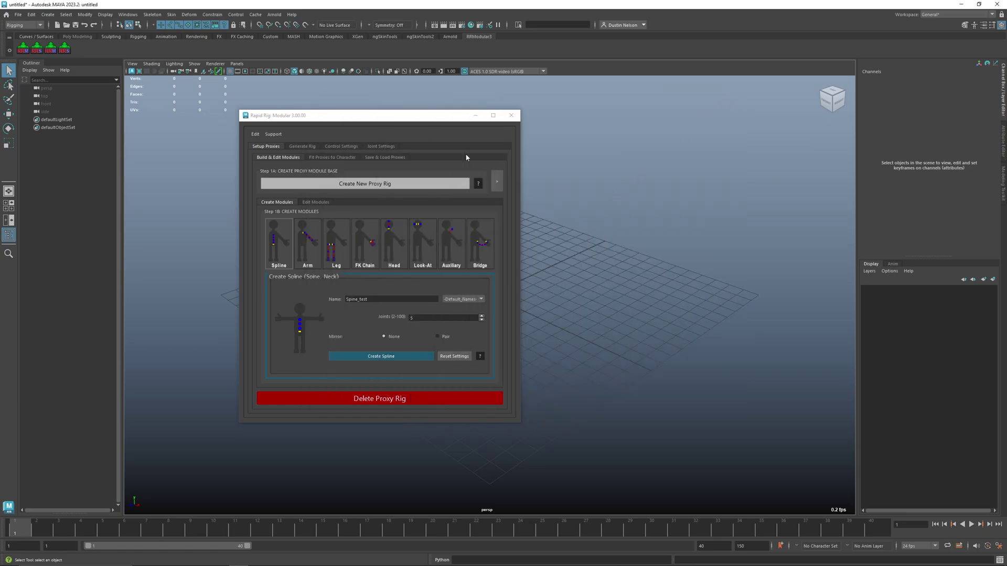